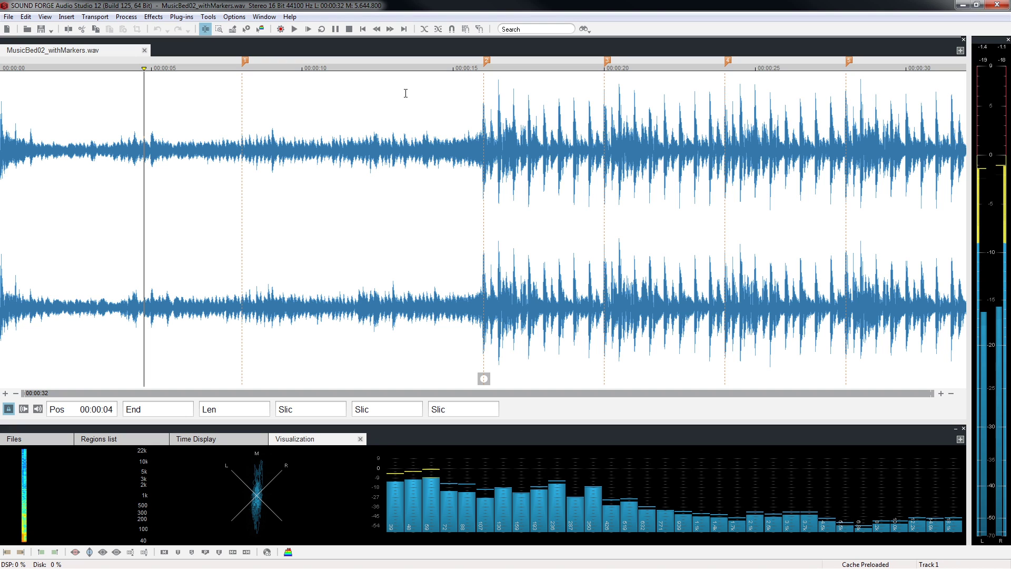
Jump to marker 2 at 00:00:16 and play the music briefly from there.
key("2")
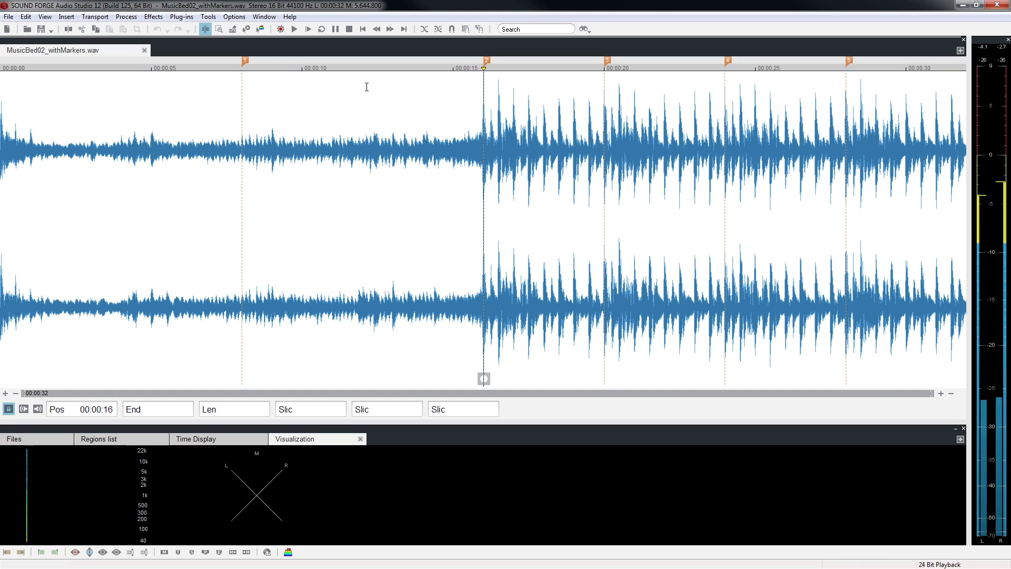
key("space")
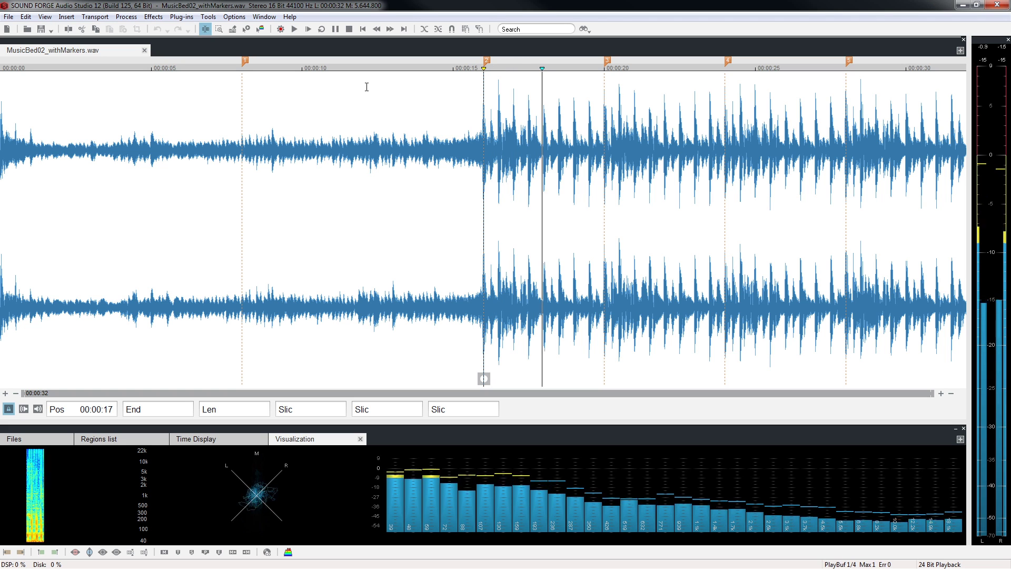
key("space")
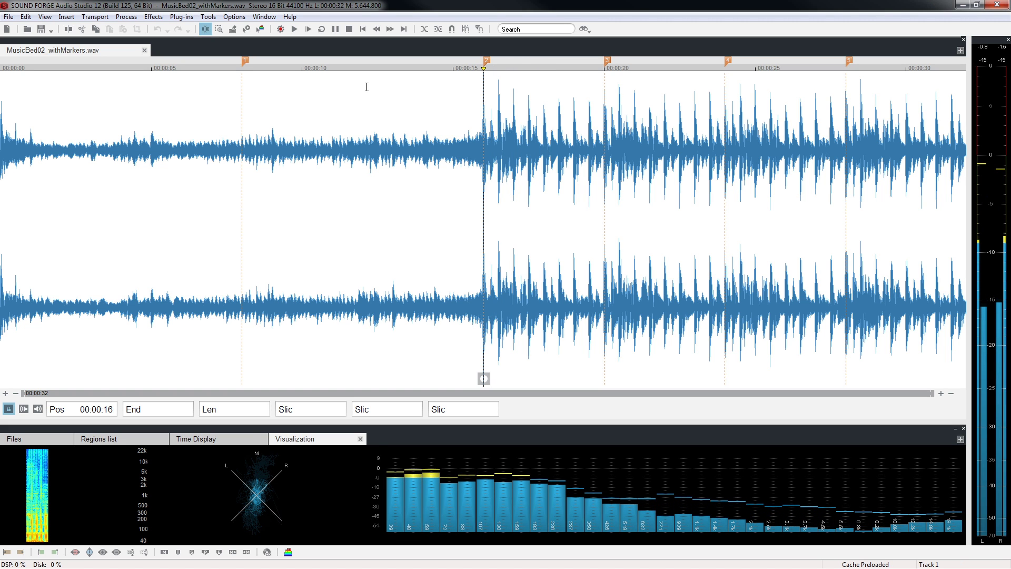
Move to 00:00:00 and insert a new marker at the beginning of the file.
key("ctrl+Home")
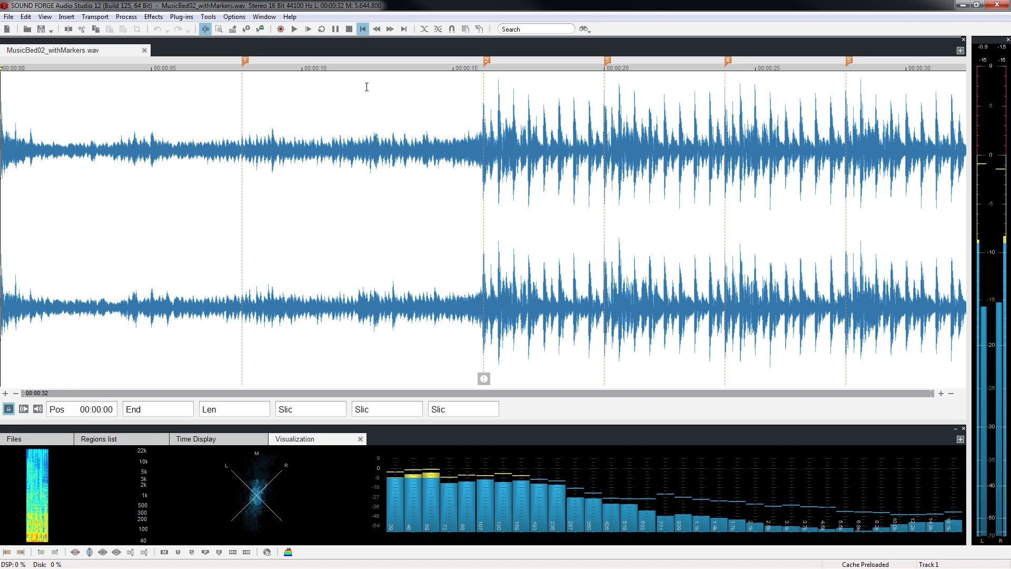
key("m")
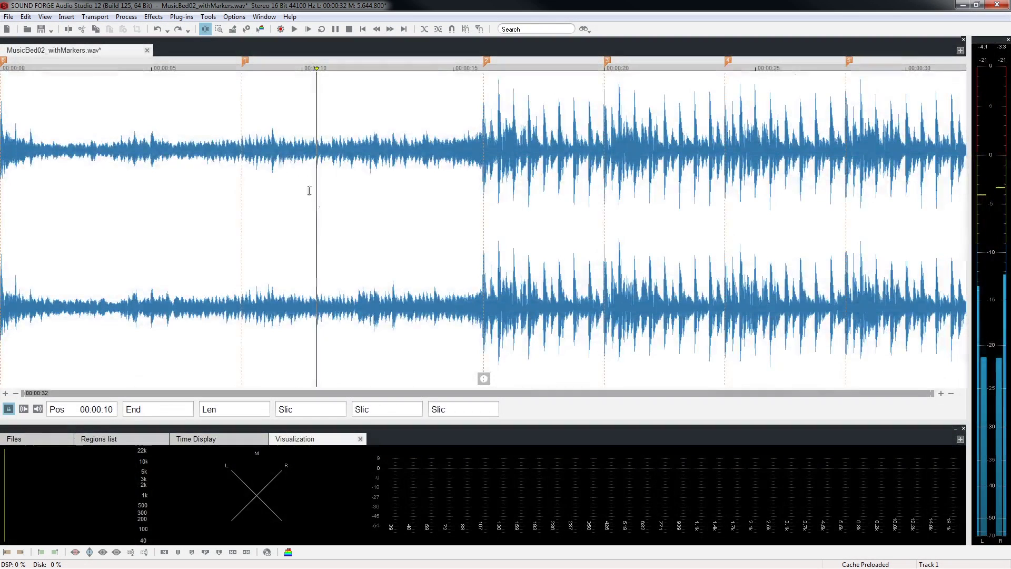
Rename the file-start marker 6 to '6 Intro'.
double_click(4, 61)
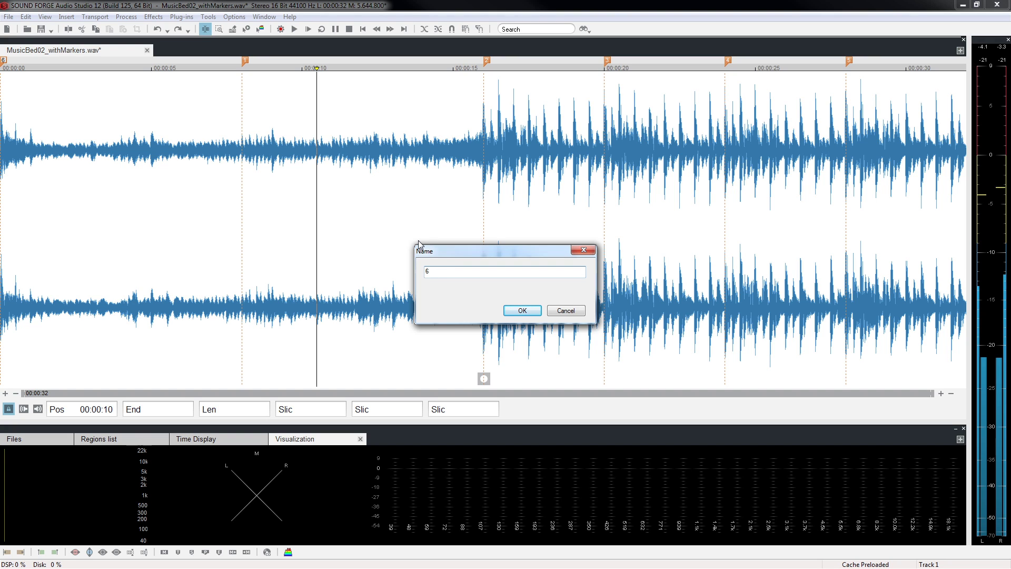
type("Intro")
left_click(506, 312)
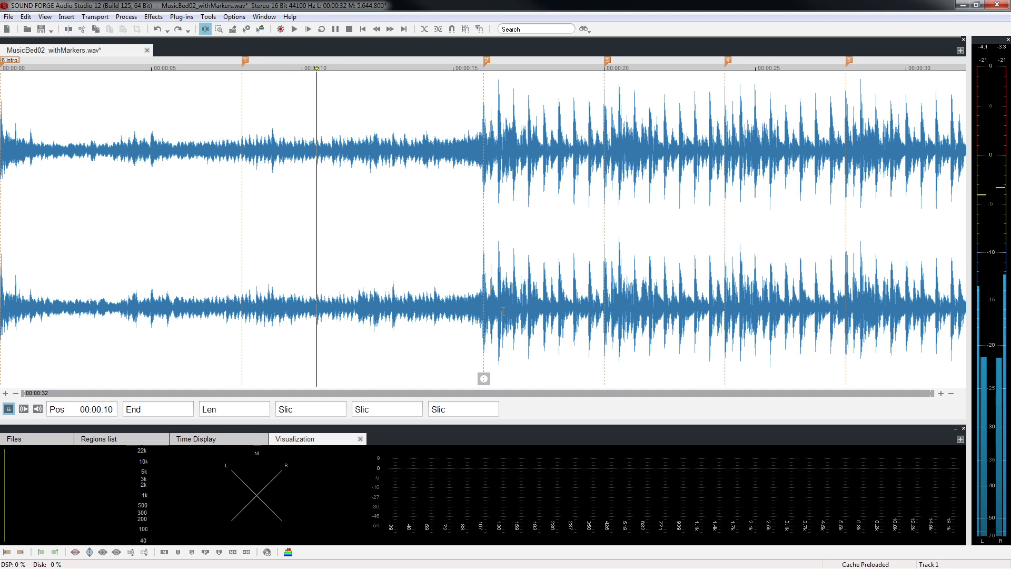
Rename marker 1 at 00:00:07 to '2nd phrase of intro' and return to the file start.
double_click(245, 59)
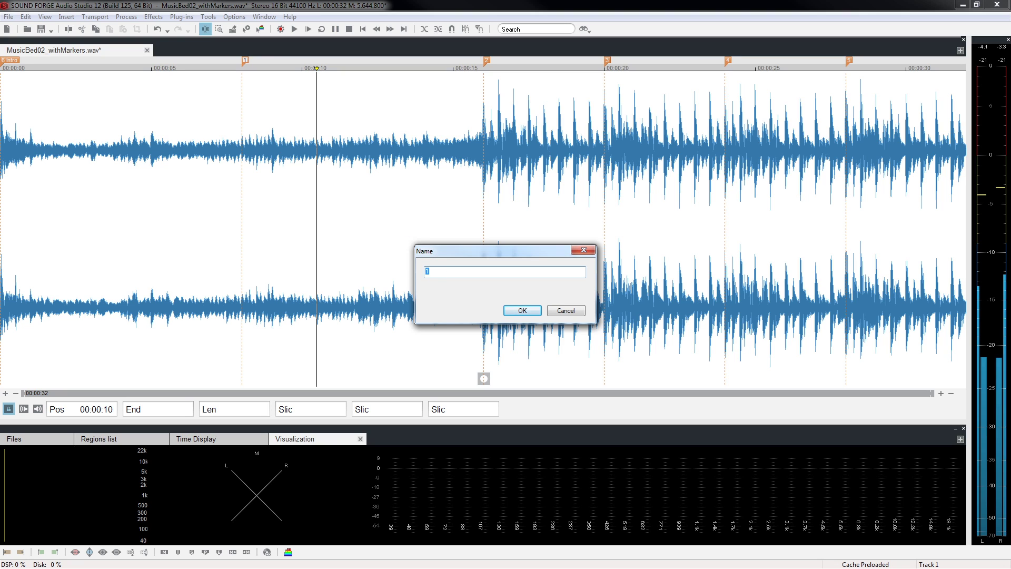
type("2nd phrase of intro")
left_click(536, 310)
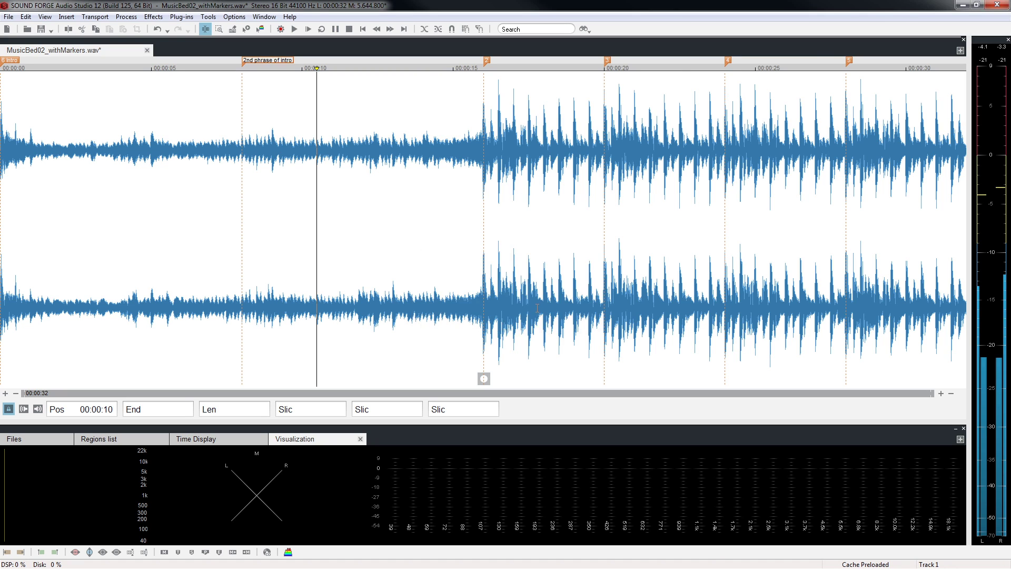
key("Home")
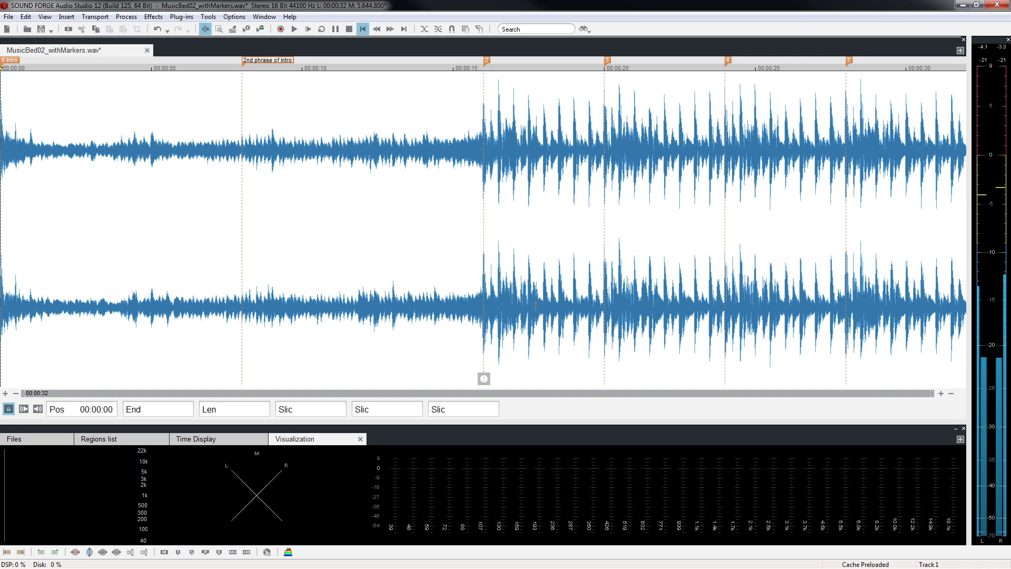
Open the Regions list and briefly play from the '2nd phrase of intro' marker at 00:00:07.
left_click(137, 441)
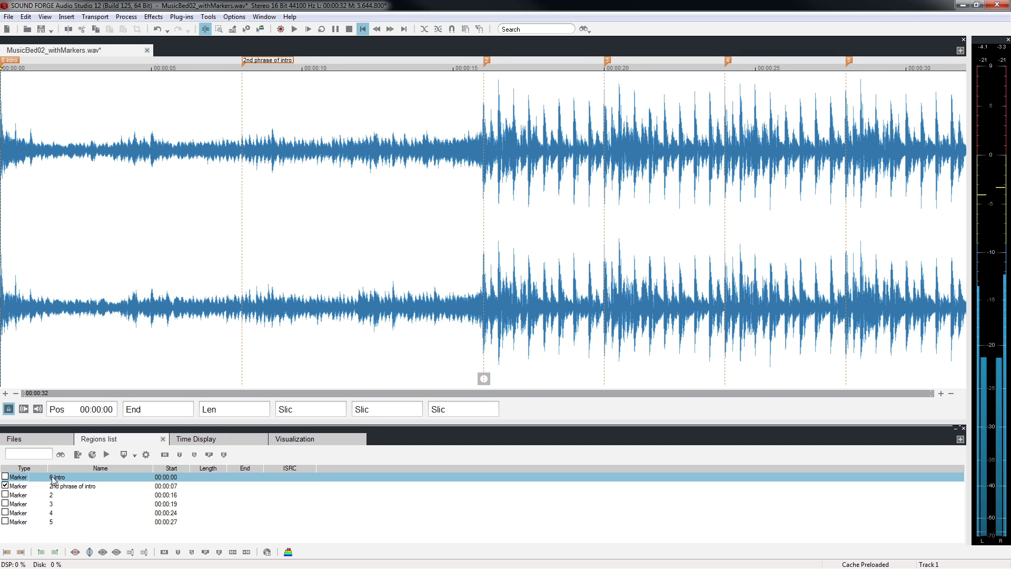
left_click(5, 485)
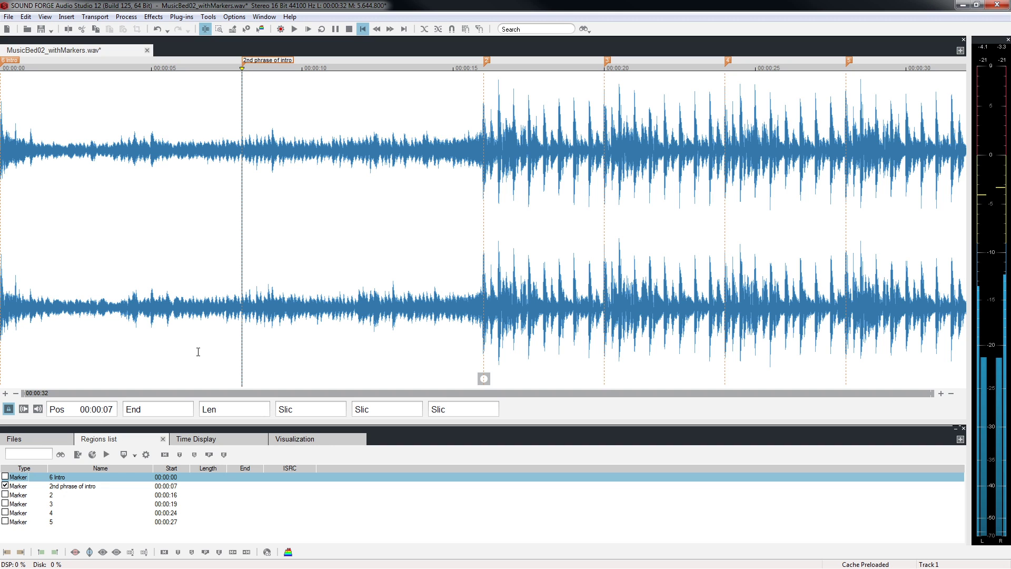
key("space")
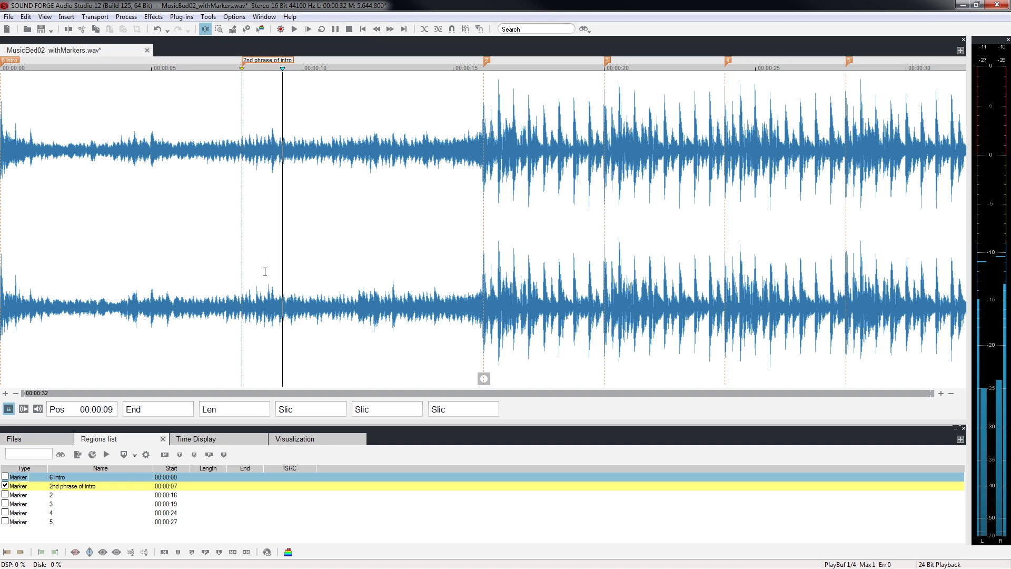
key("space")
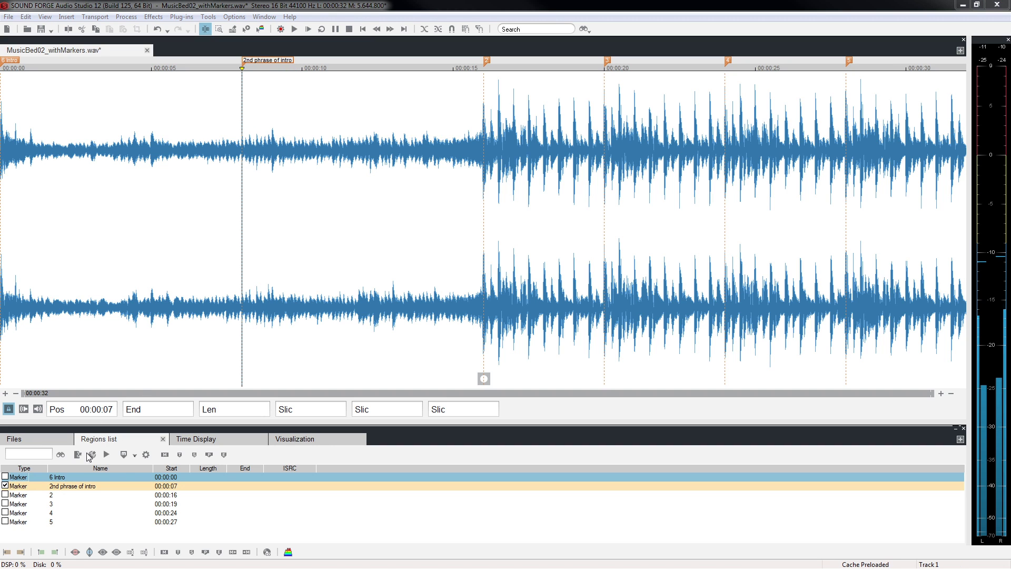
In the Regions list, prefix the '2nd phrase of intro' marker name with '1 '.
right_click(56, 488)
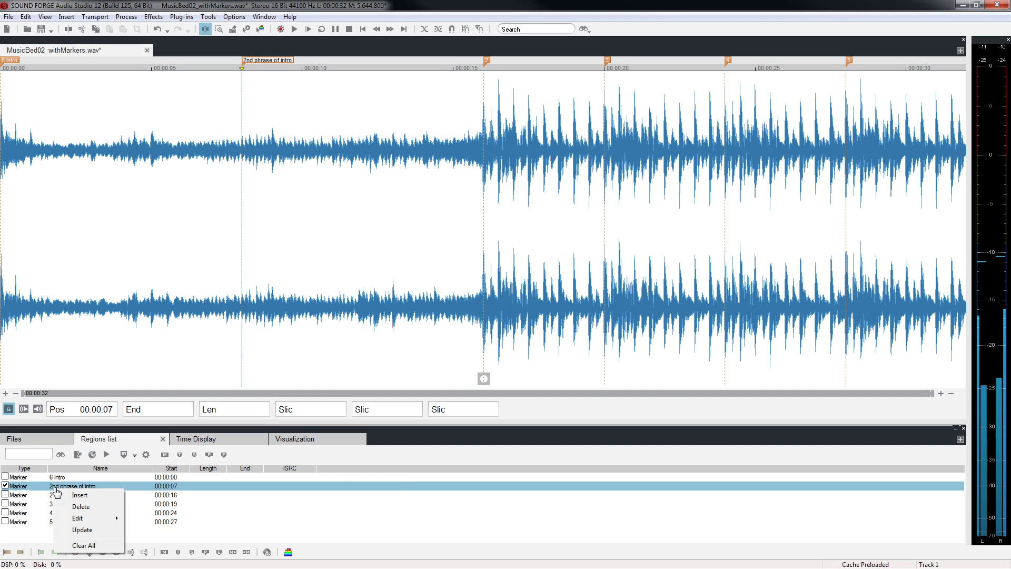
mouse_move(85, 519)
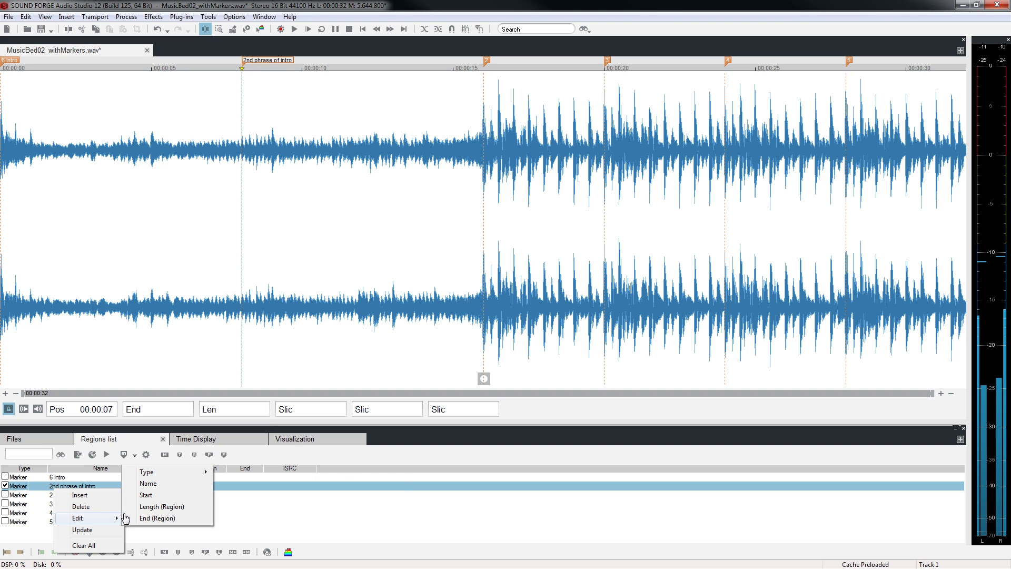
left_click(149, 484)
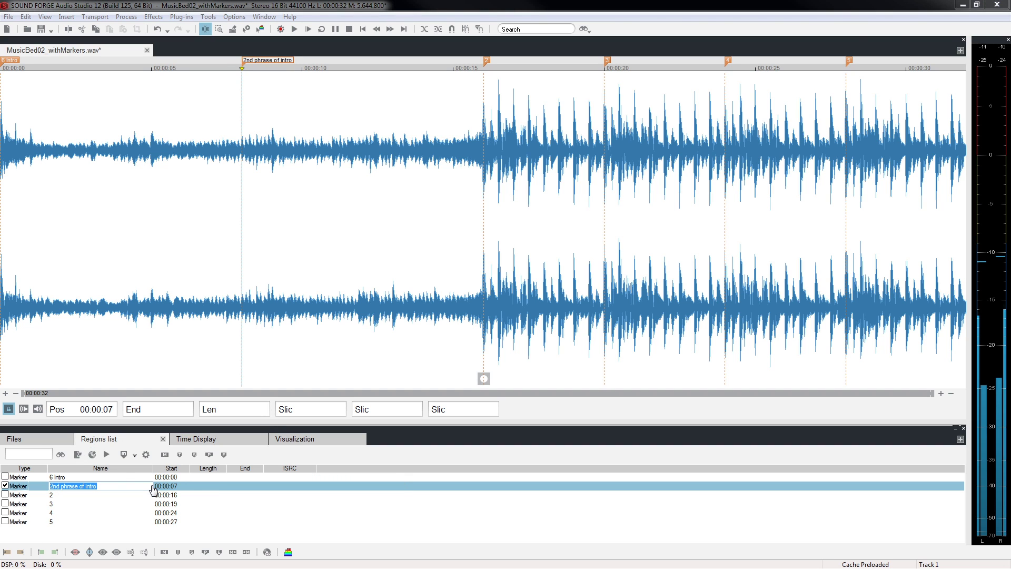
left_click(51, 488)
type("1")
key("Return")
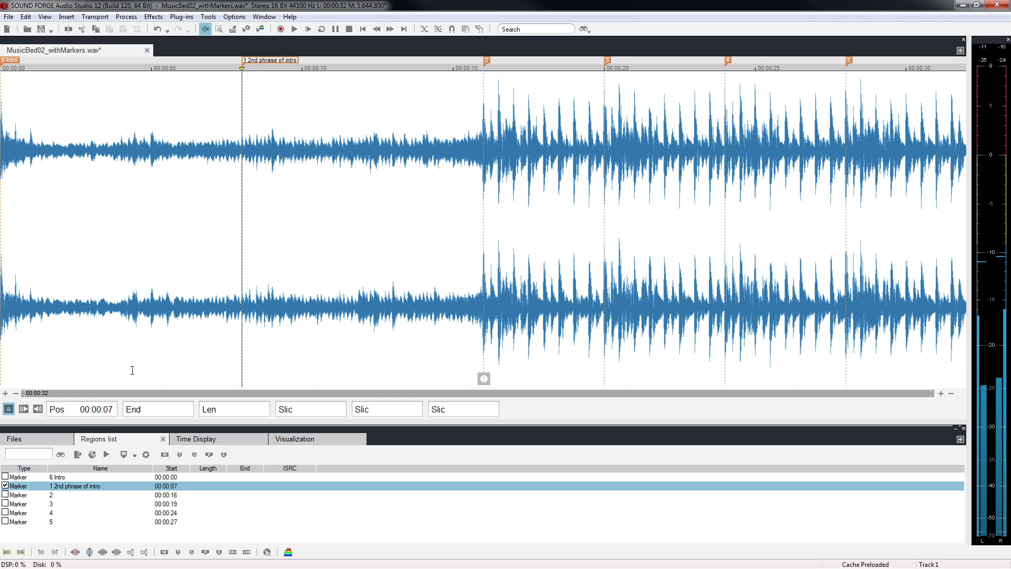
Jump to markers 4 and 1, then play while hopping to markers 4, 2 and 1, and stop.
key("4")
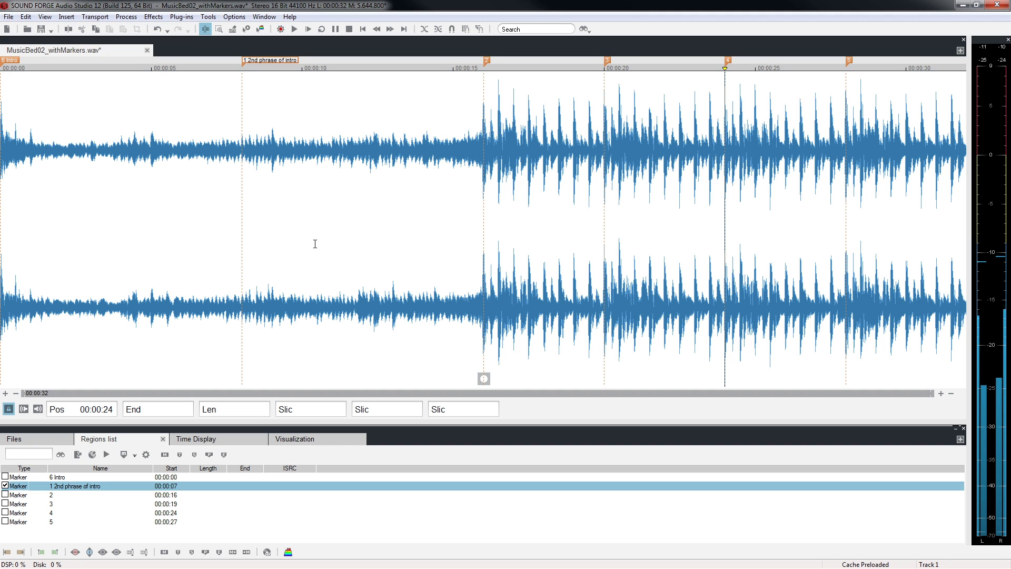
key("1")
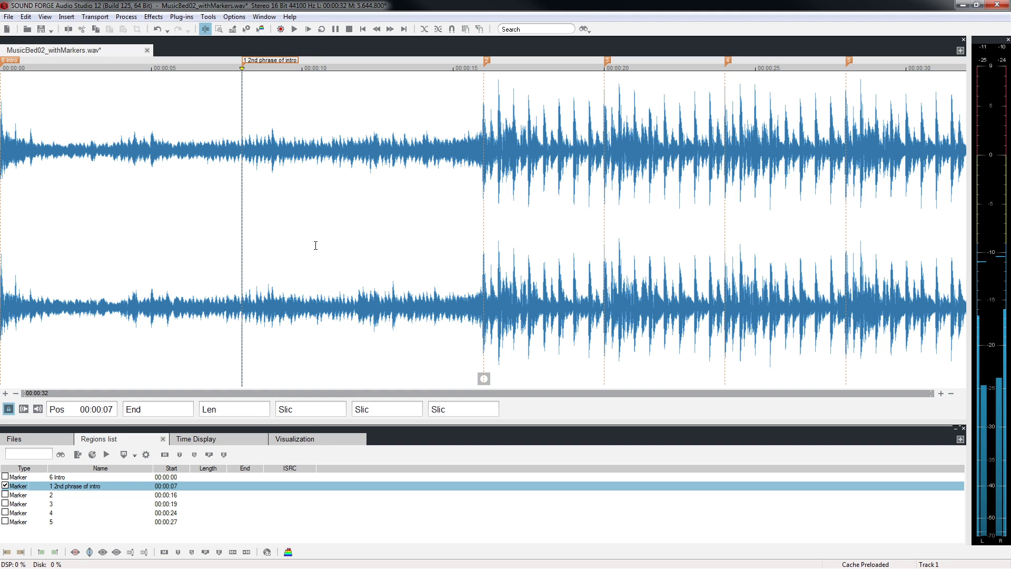
key("space")
key("4")
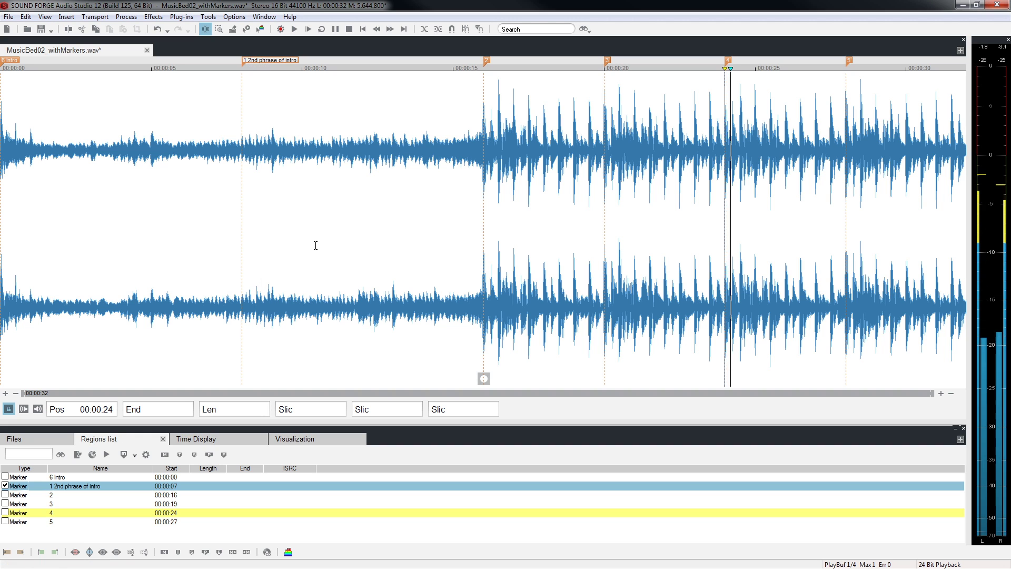
key("2")
key("1")
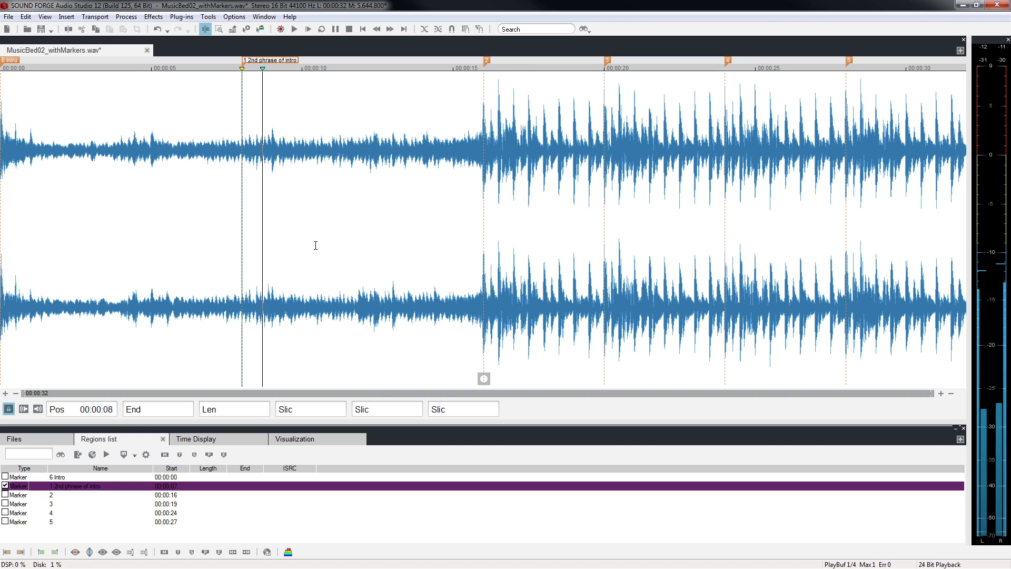
key("space")
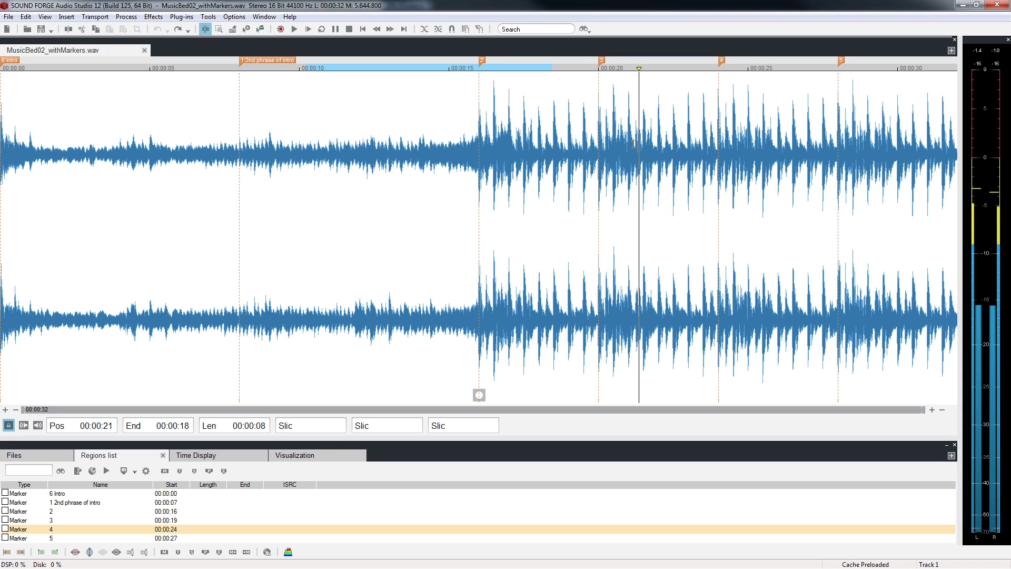
From marker 4 at 00:00:24, drop marker 7 at 00:00:26 during playback, then stop.
key("ctrl+Right")
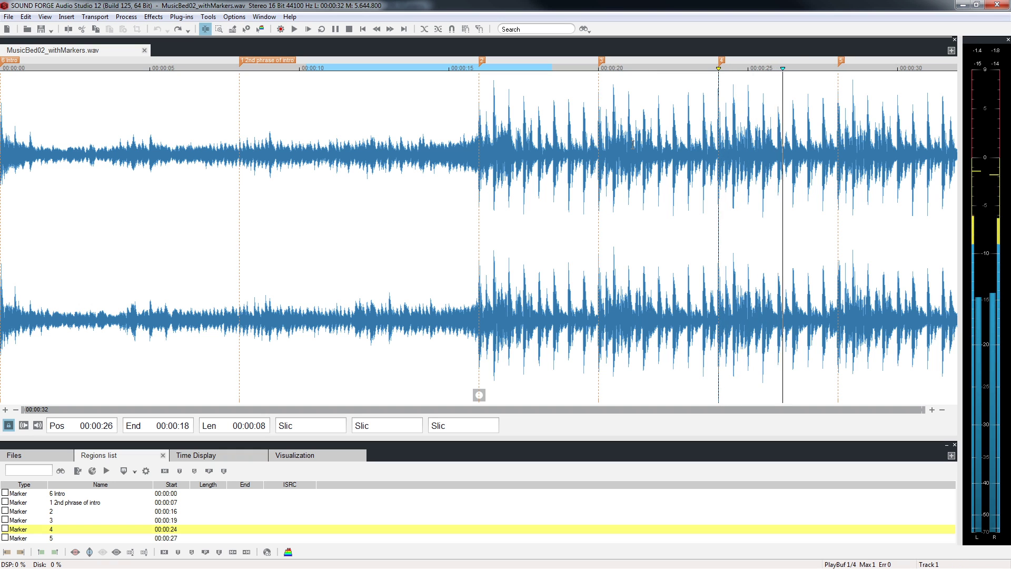
key("m")
key("space")
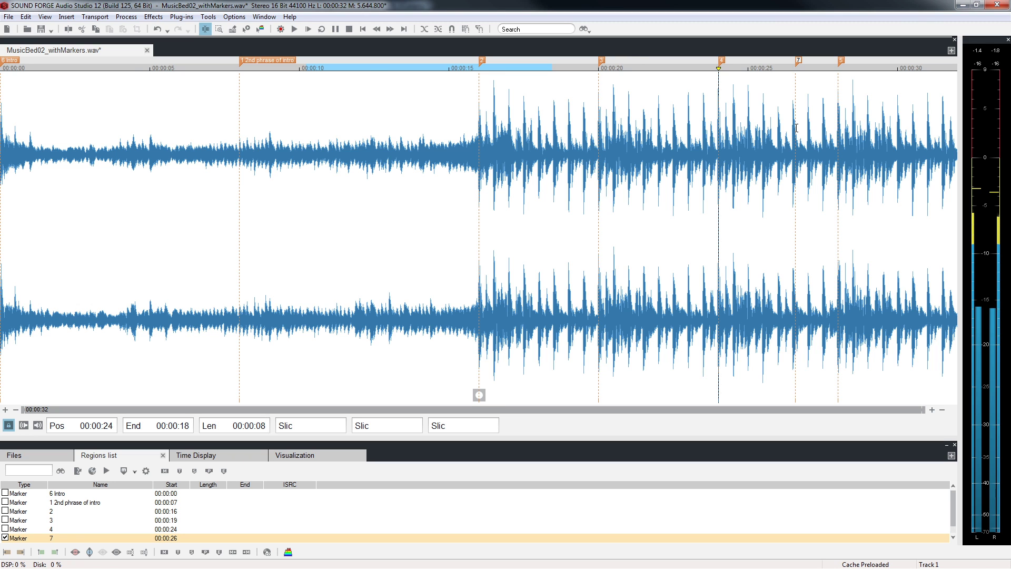
Zoom in, nudge marker 7 slightly left to 00:00:26, and bring up its context menu.
scroll(797, 128, "up", 1)
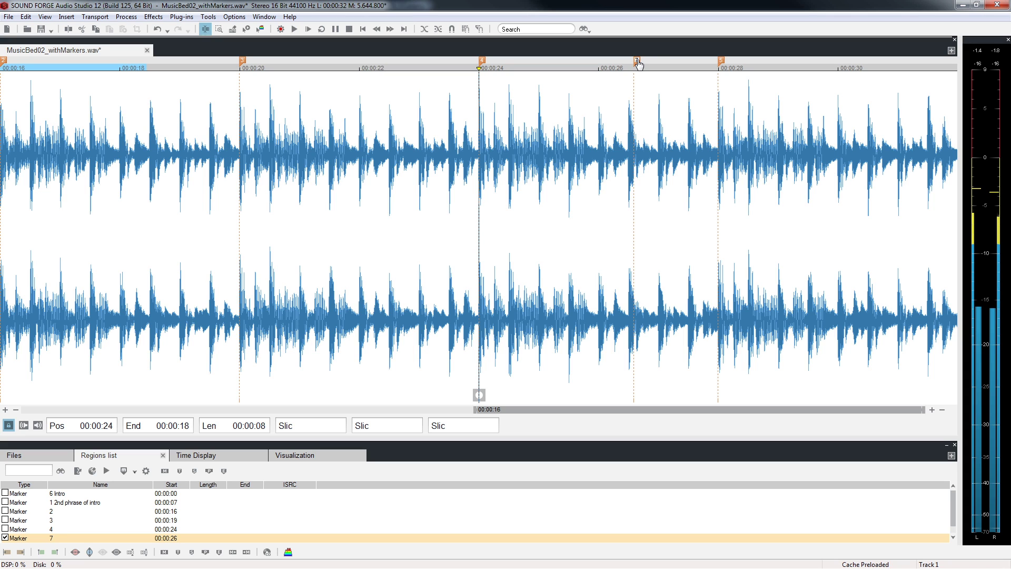
left_click_drag(639, 64, 634, 64)
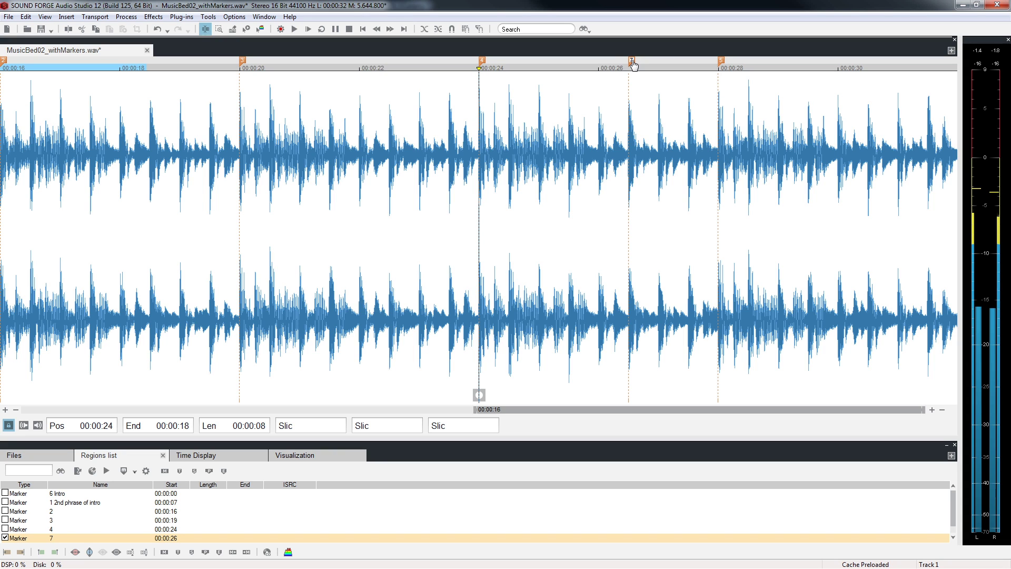
right_click(633, 63)
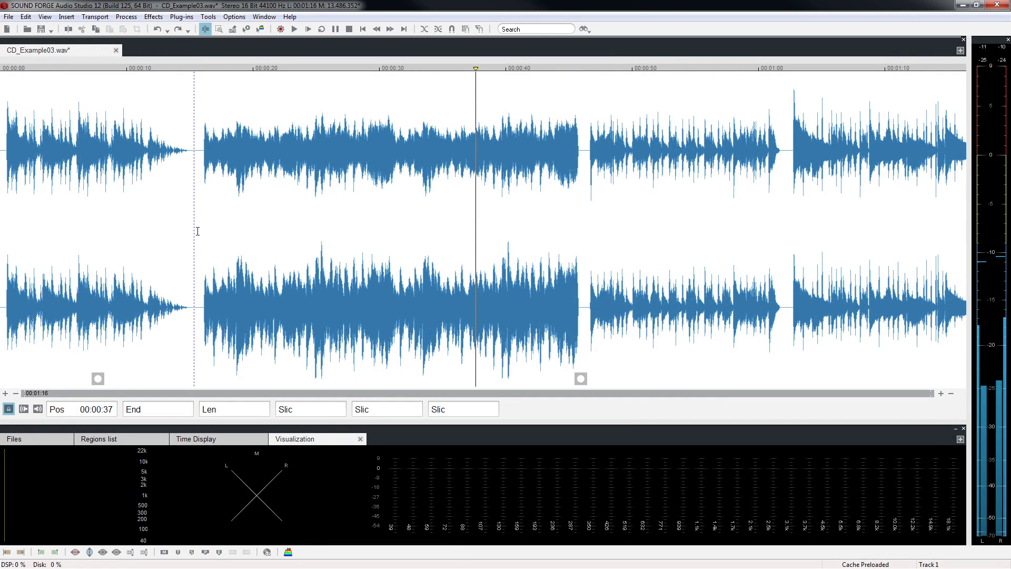
Place the position at 00:00:15 and add marker 1 there using the bottom toolbar's Set Marker button.
left_click(196, 232)
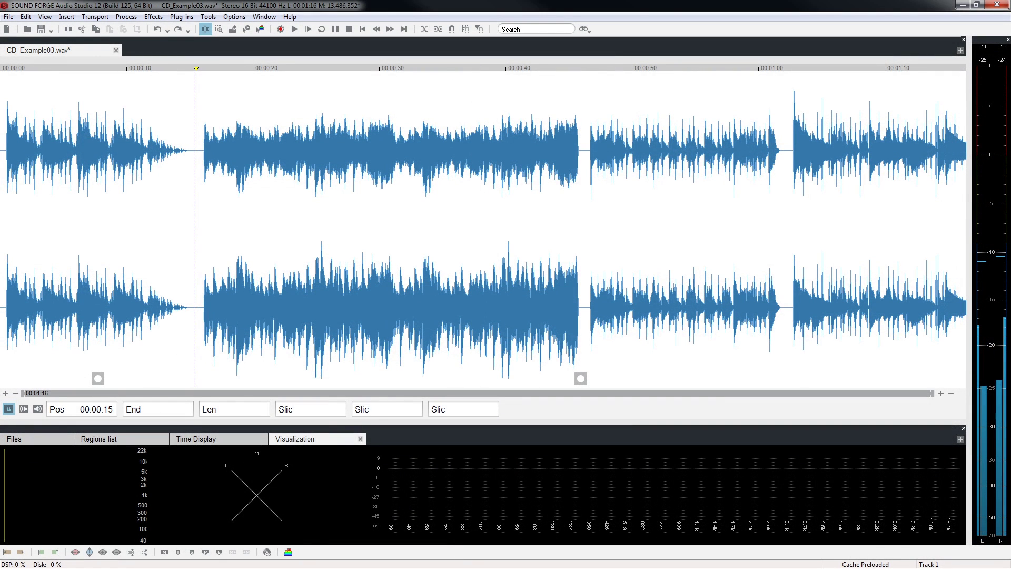
left_click(164, 553)
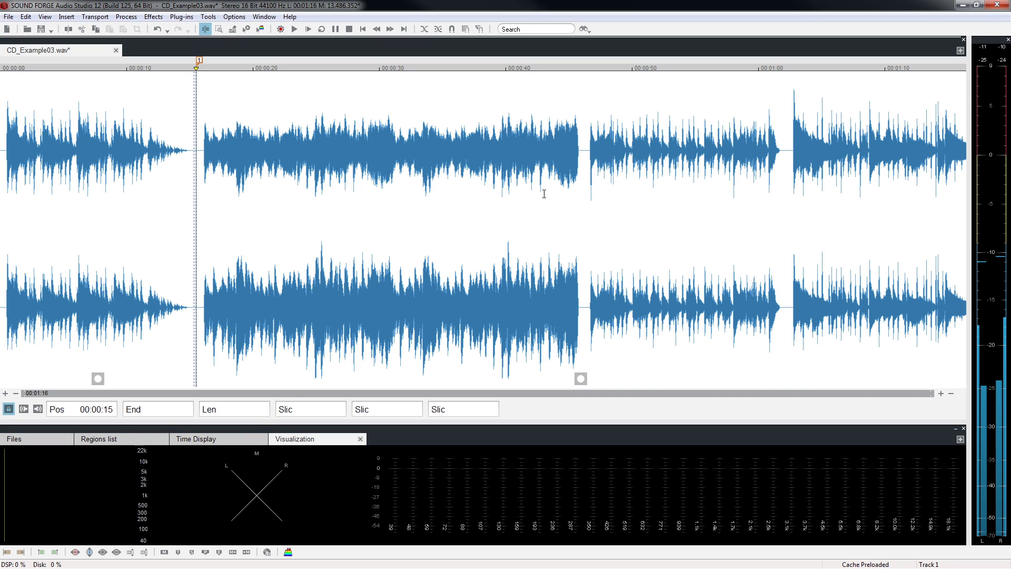
Set a CD track index at 00:00:45 to begin a new track.
left_click(582, 151)
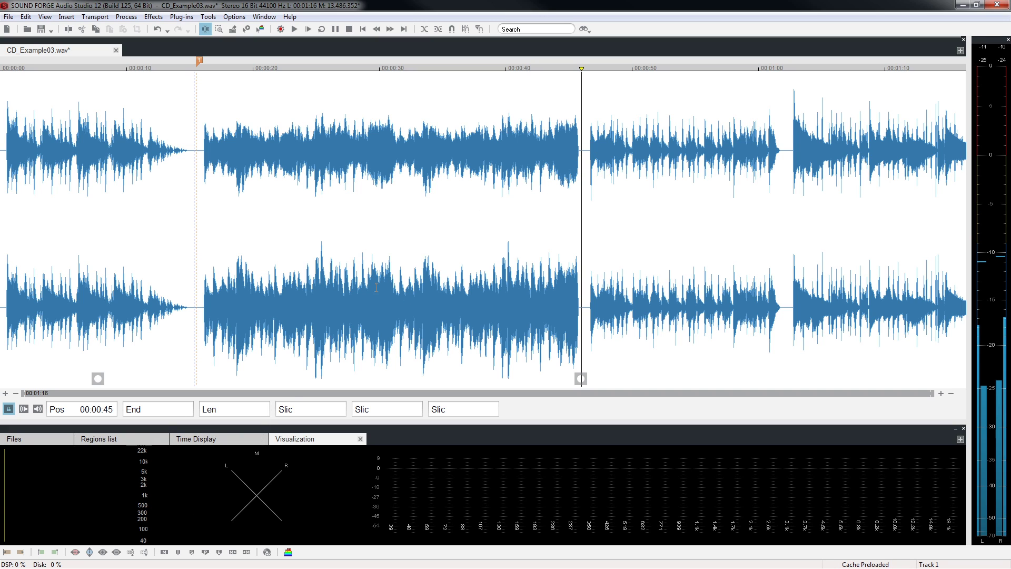
left_click(178, 552)
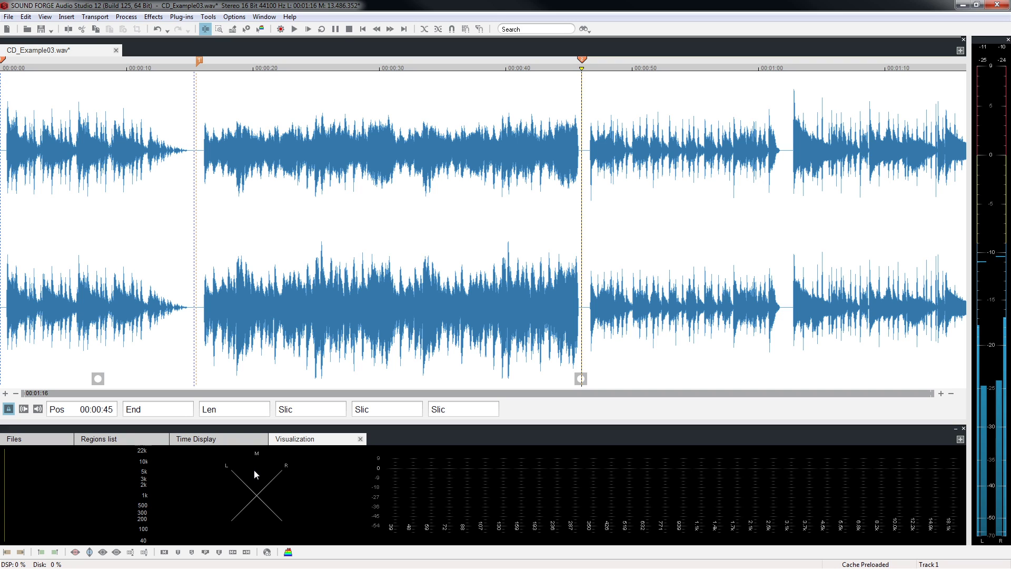
Add a CD sub-index at 00:00:55 and a CD pause index at 00:01:01.
left_click(703, 140)
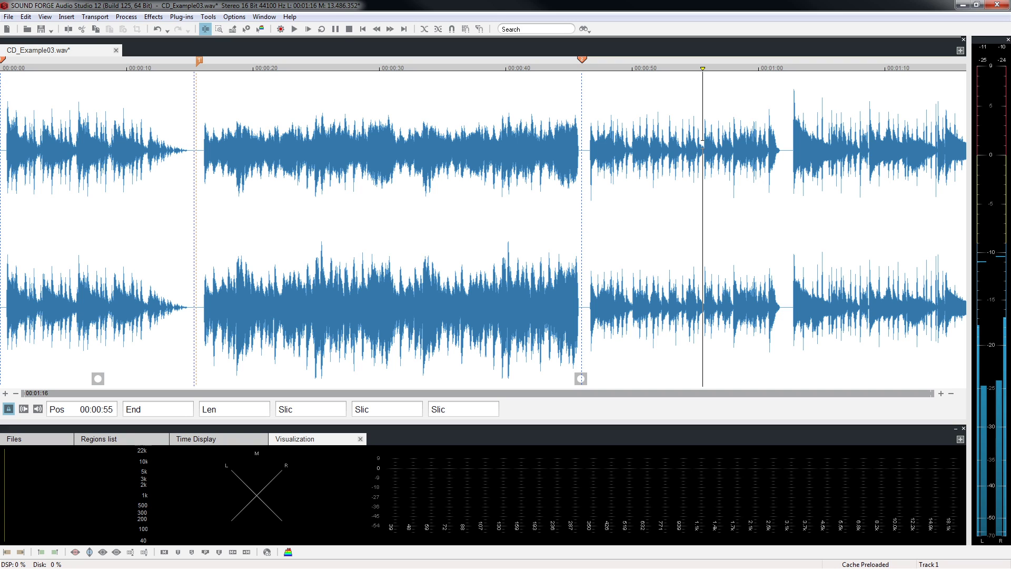
left_click(193, 552)
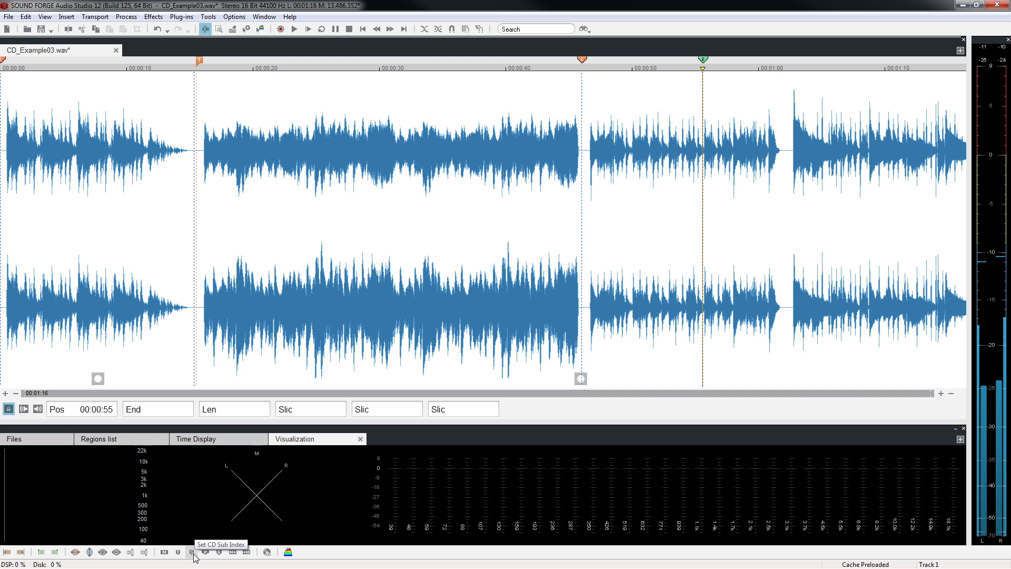
left_click(782, 152)
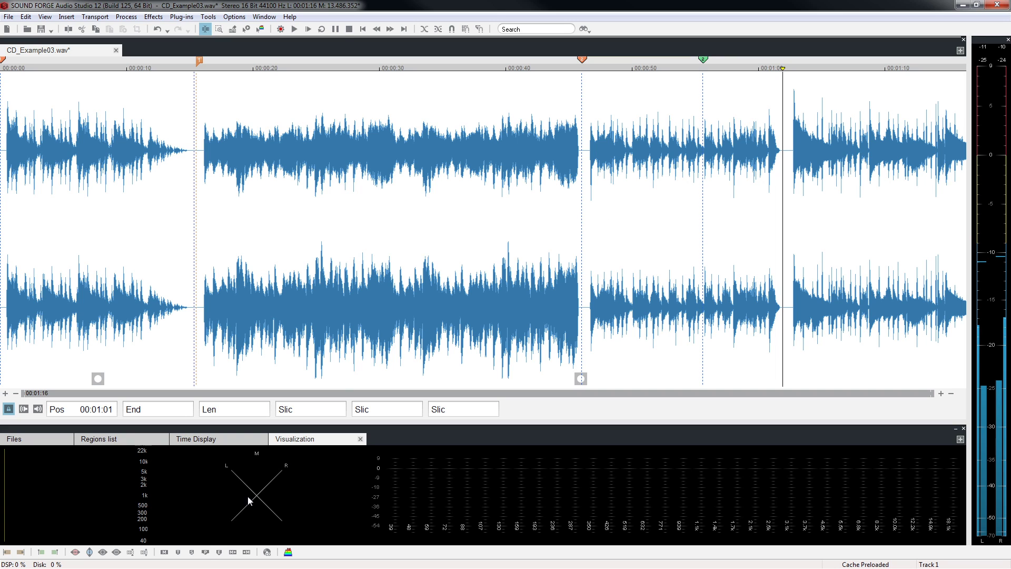
left_click(205, 552)
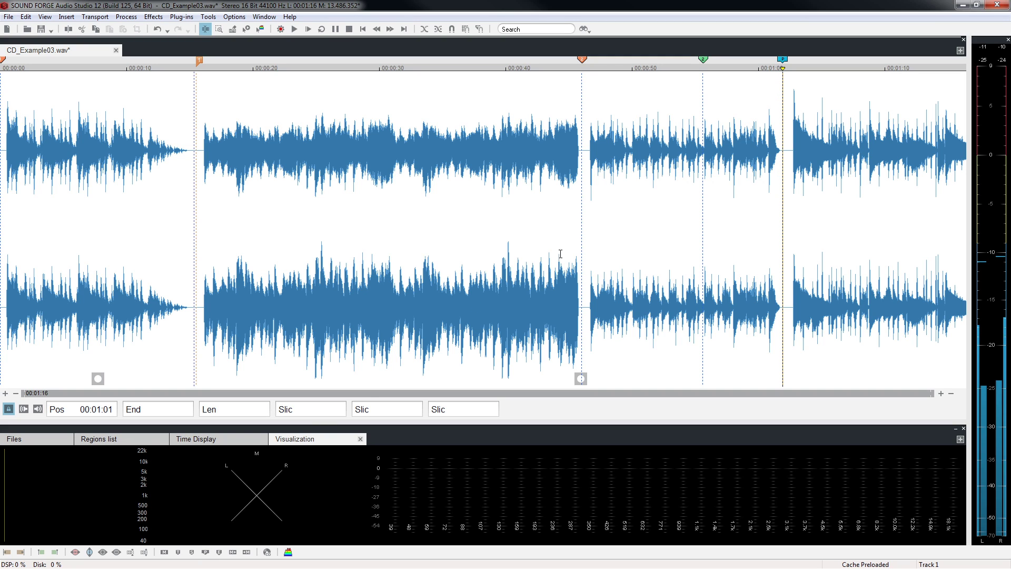
Mark the CD end index at the 00:01:16 file end, then return the cursor to 00:00:30.
left_click(961, 173)
left_click(219, 552)
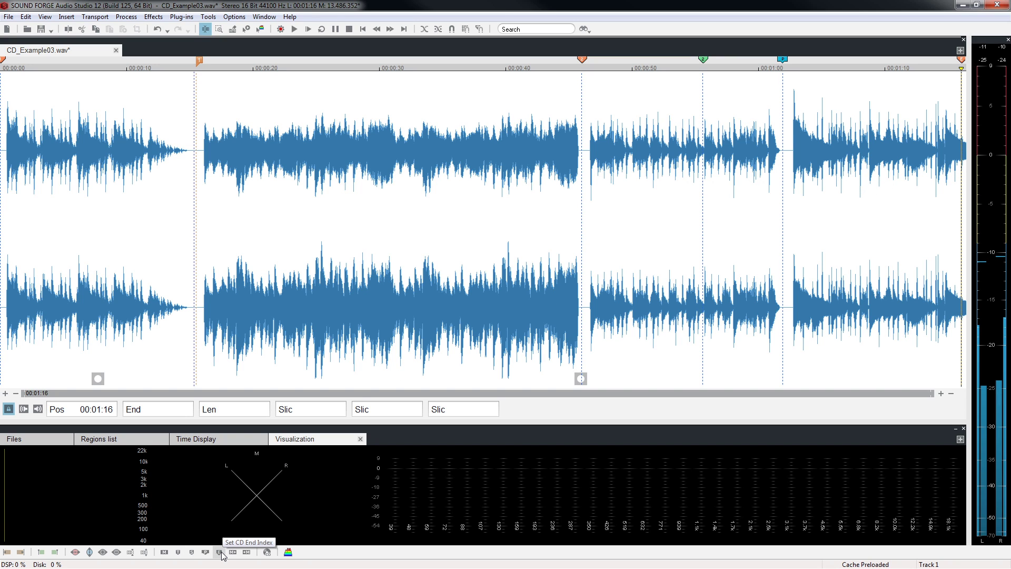
left_click(380, 203)
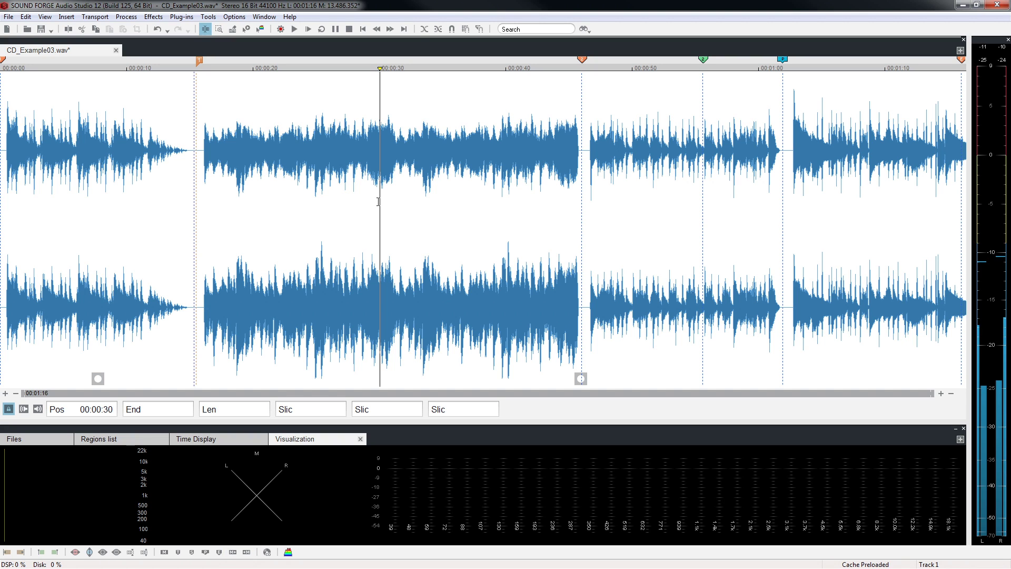
Jump back to the 00:00:15 marker and the file start, then forward to 00:00:55.
key("ctrl+Left")
key("ctrl+Home")
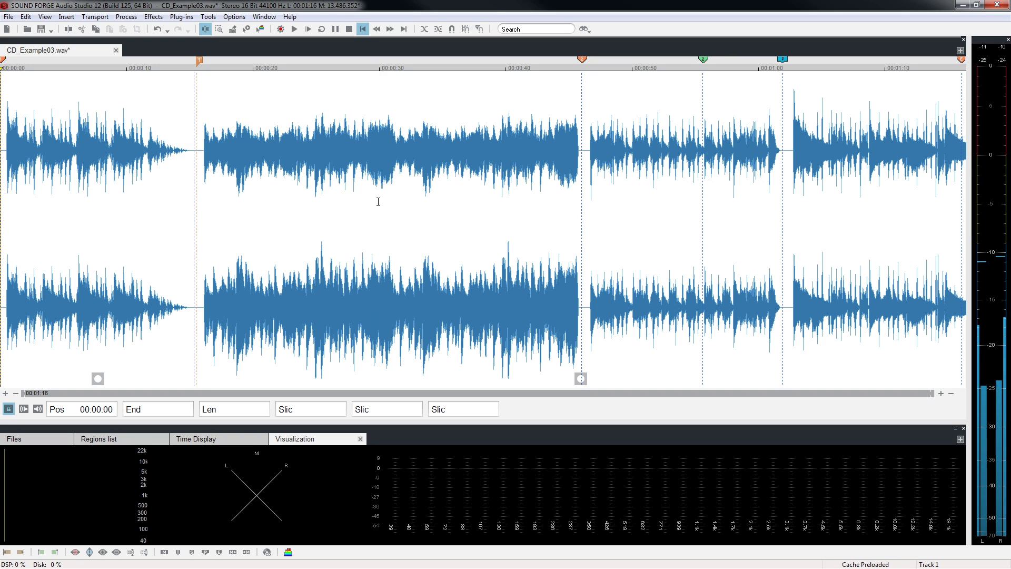
key("ctrl+Right")
key("ctrl+Right")
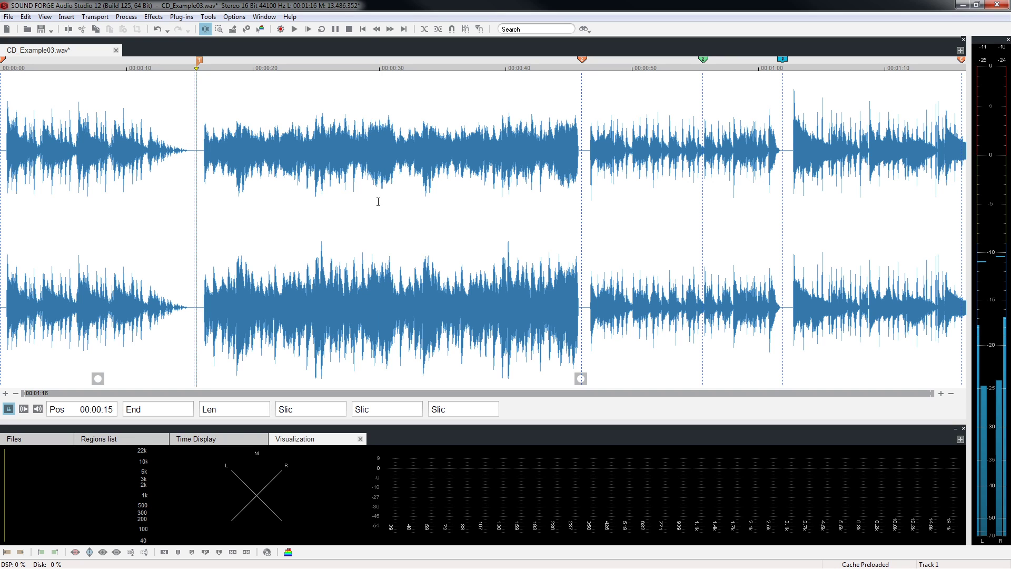
key("ctrl+Right")
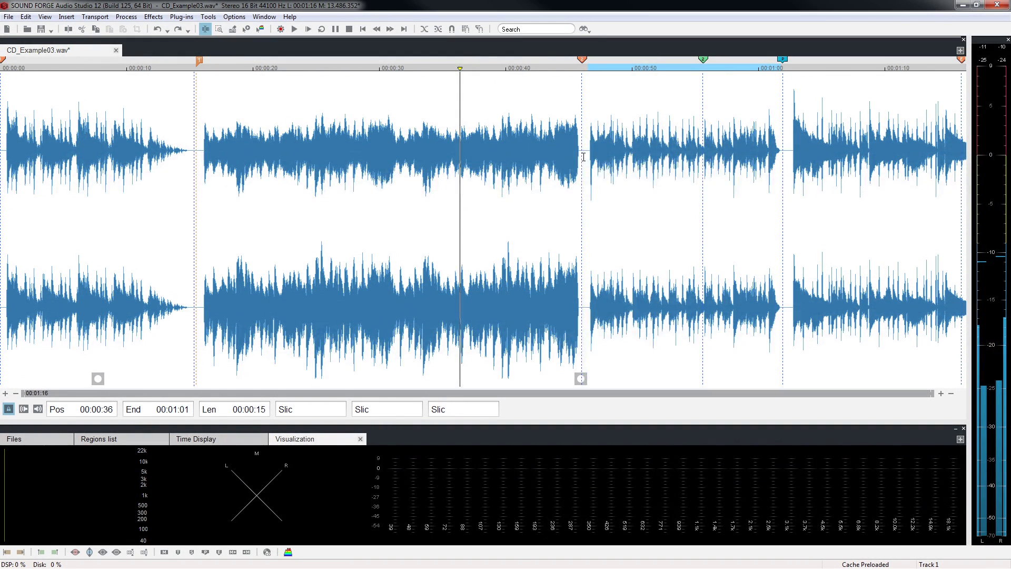
Select the audio from 00:00:46 to 00:01:01 and insert it as region 2.
left_click_drag(584, 161, 783, 158)
key("r")
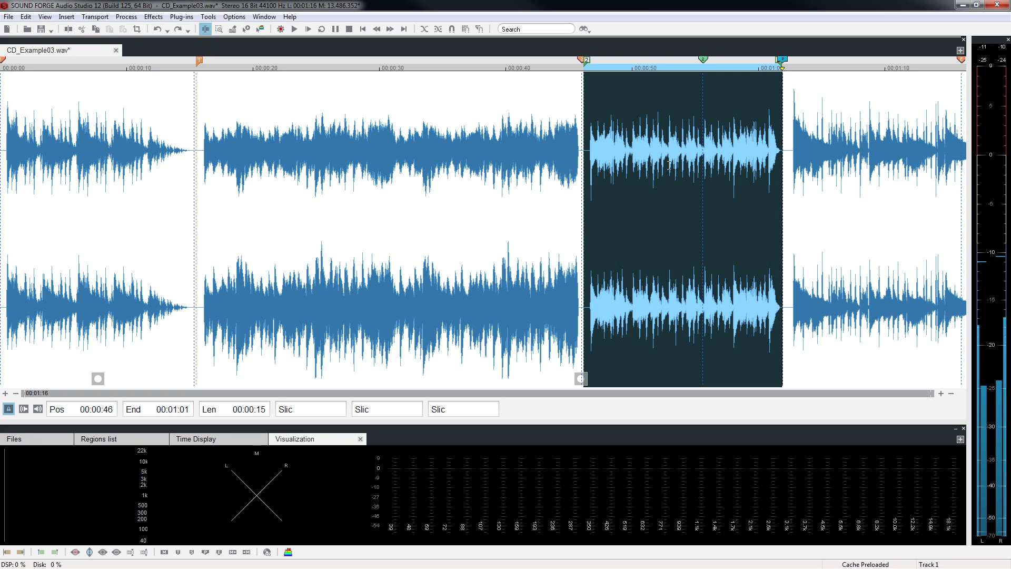
In the Regions list, append 'Third Track' to region 2's name, making it '2 Third Track'.
key("ctrl+shift+z")
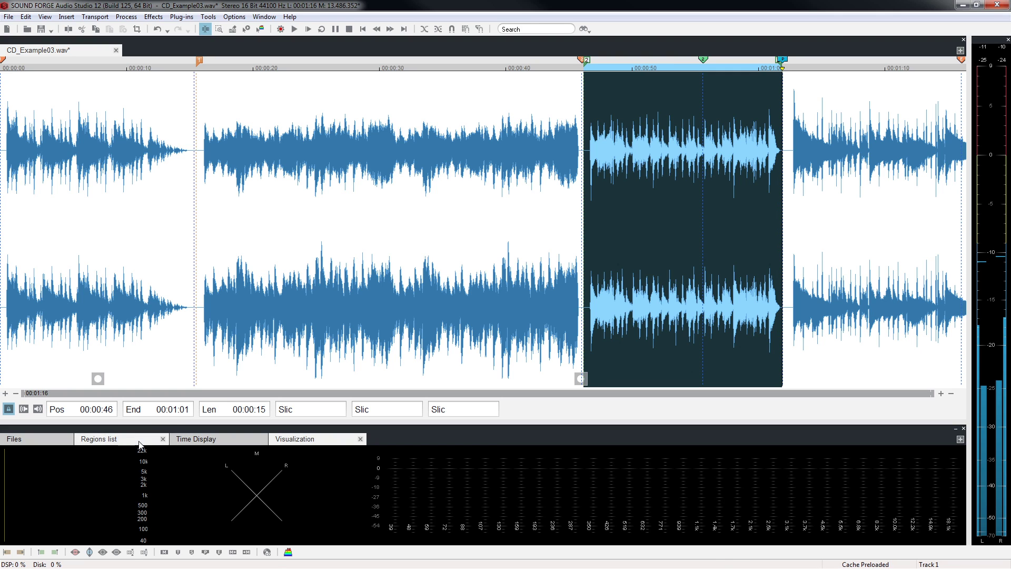
left_click(121, 439)
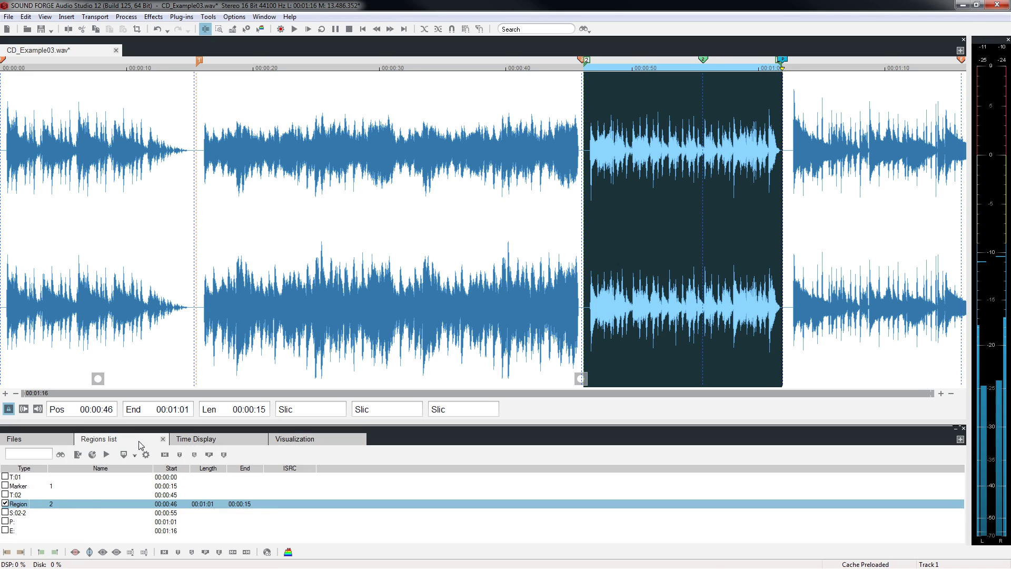
double_click(84, 506)
left_click(84, 507)
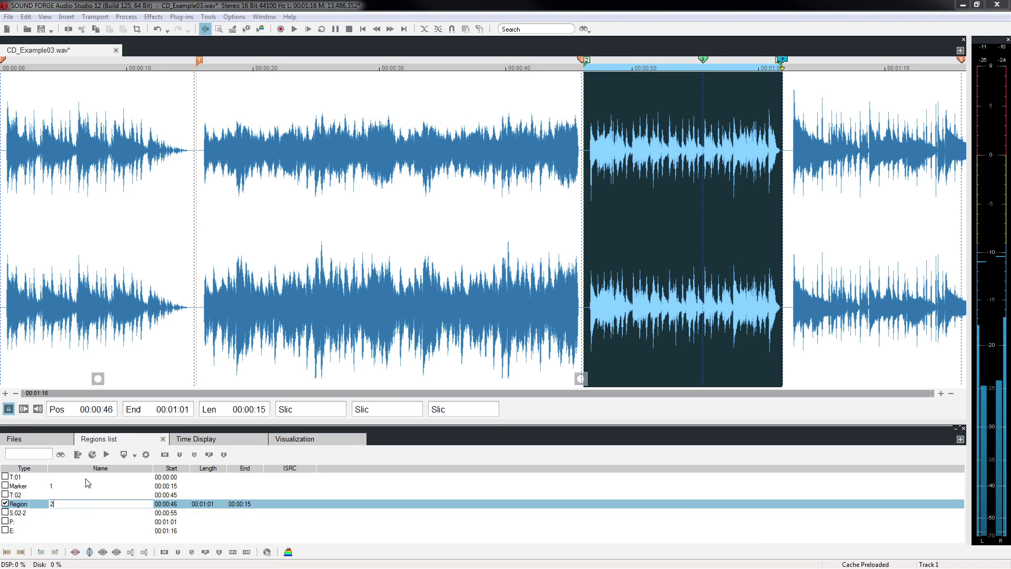
type("Third Track")
key("Return")
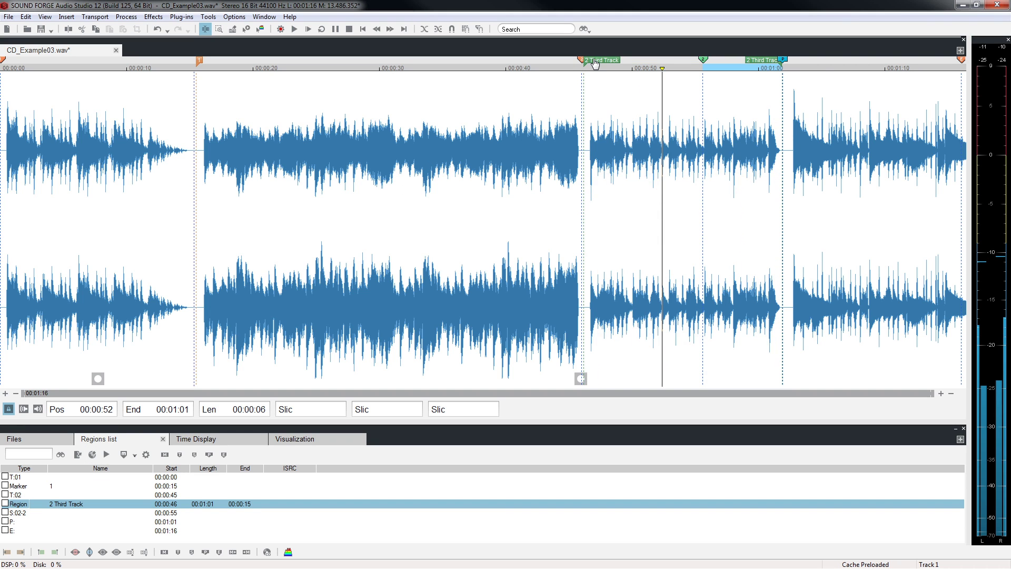
Drag the region start to 00:00:45, then select the 00:00:45–00:00:55 and 00:00:55–00:01:01 spans.
mouse_move(594, 60)
left_mouse_down()
mouse_move(577, 61)
mouse_move(610, 63)
mouse_move(582, 61)
left_mouse_up()
double_click(614, 105)
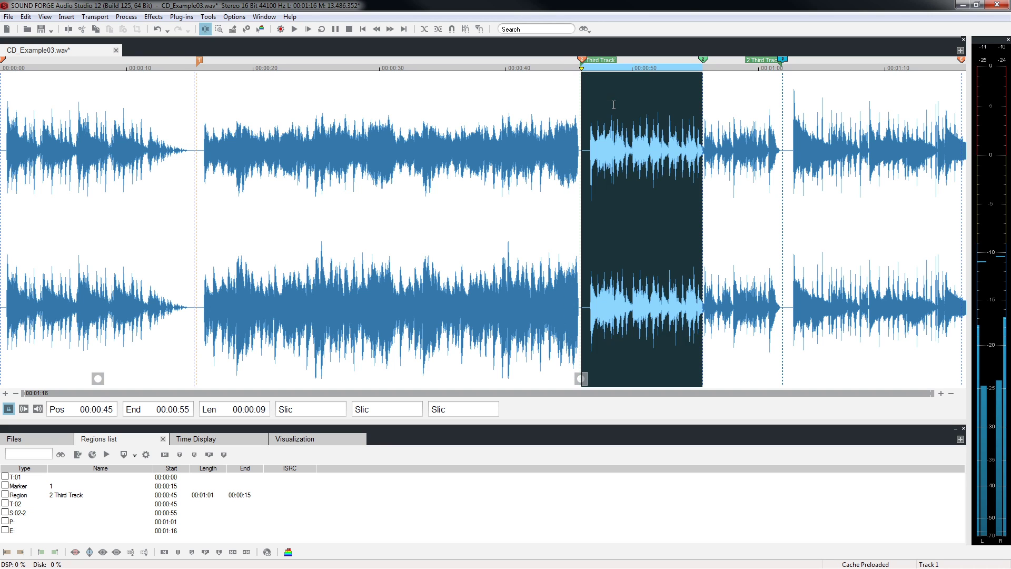
double_click(743, 100)
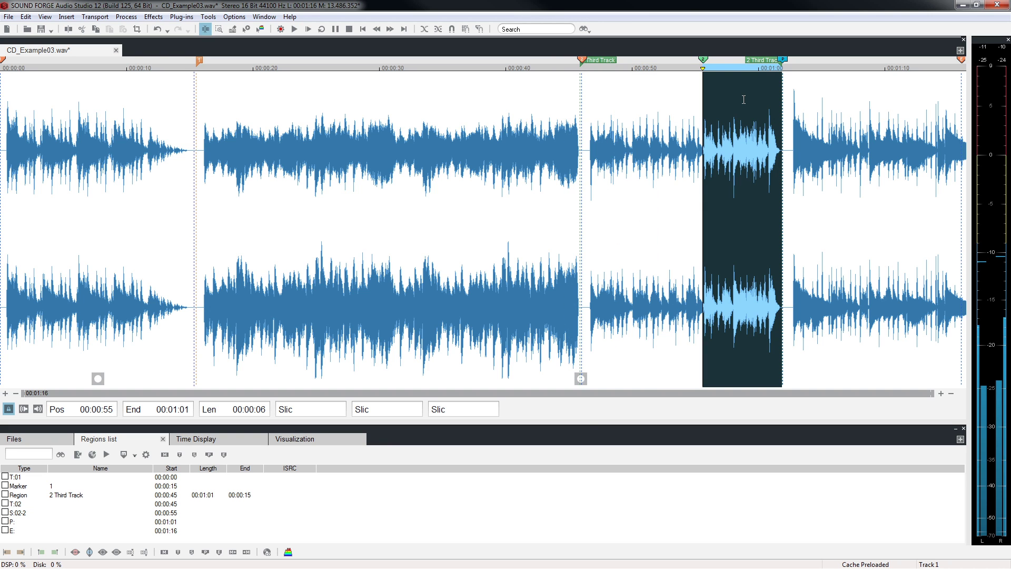